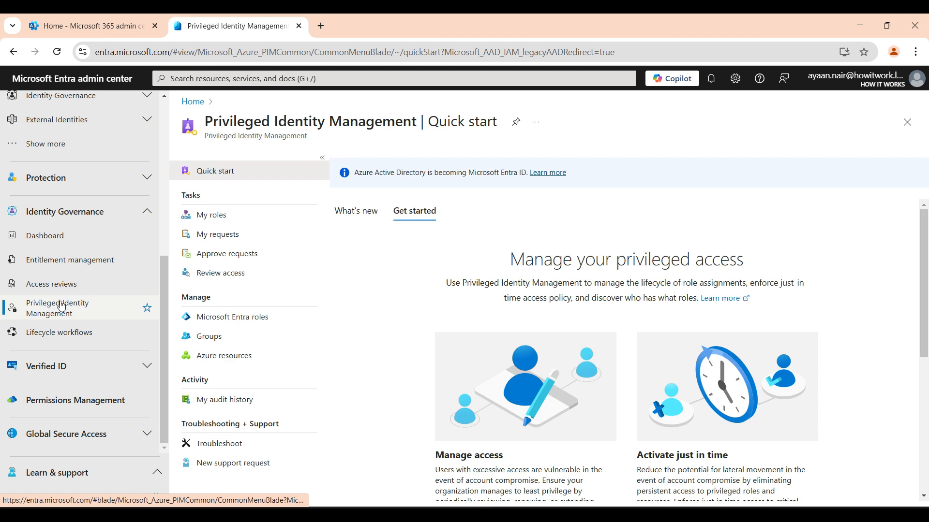
- Open the Exchange Administrator role's assignments from the tenant's Microsoft Entra roles in Privileged Identity Management
{"action": "left_click", "coordinate": [225, 222]}
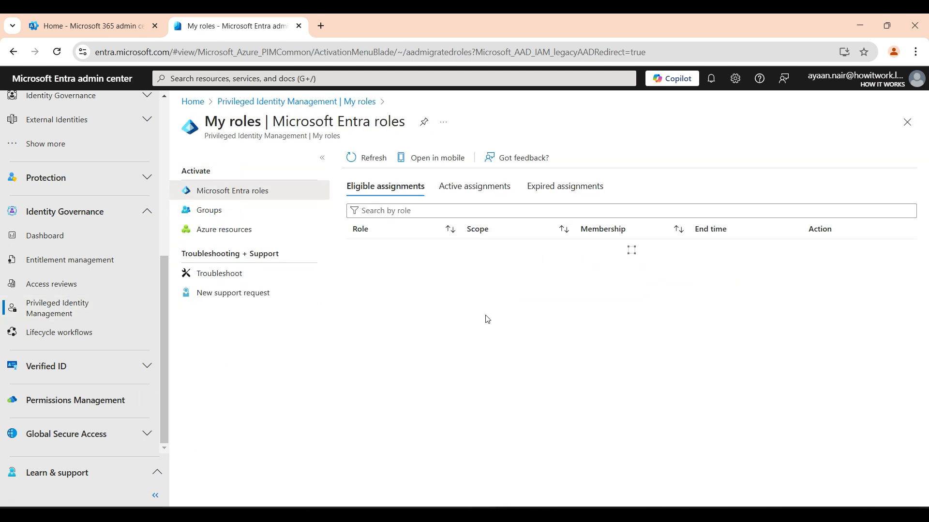
{"action": "left_click", "coordinate": [363, 101]}
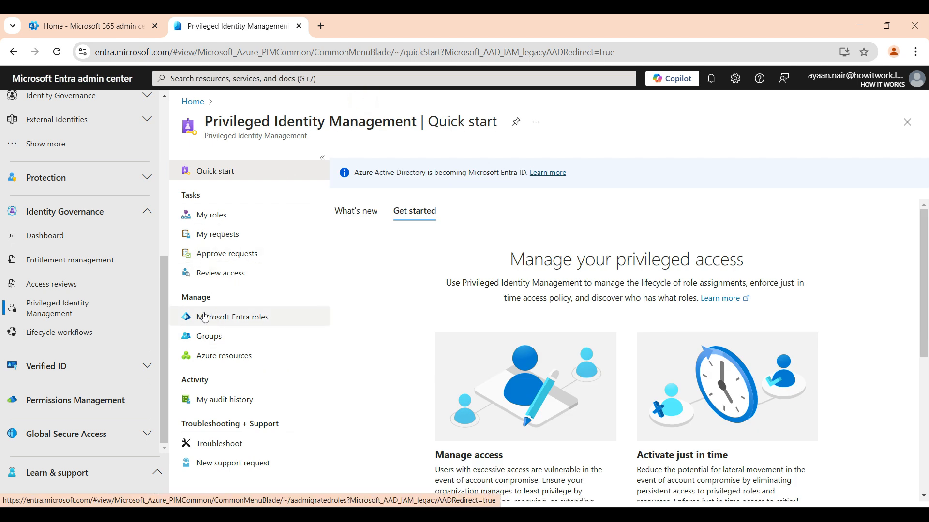
{"action": "left_click", "coordinate": [224, 323]}
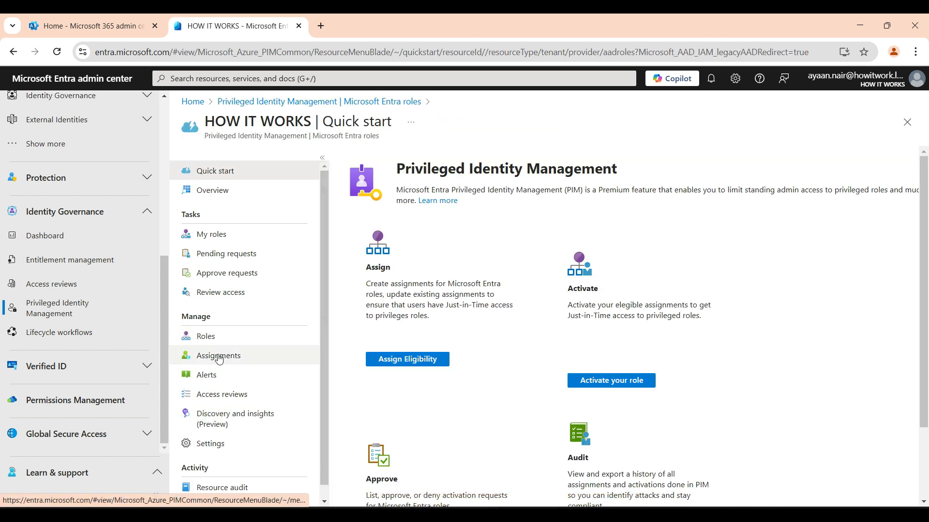
{"action": "left_click", "coordinate": [208, 336]}
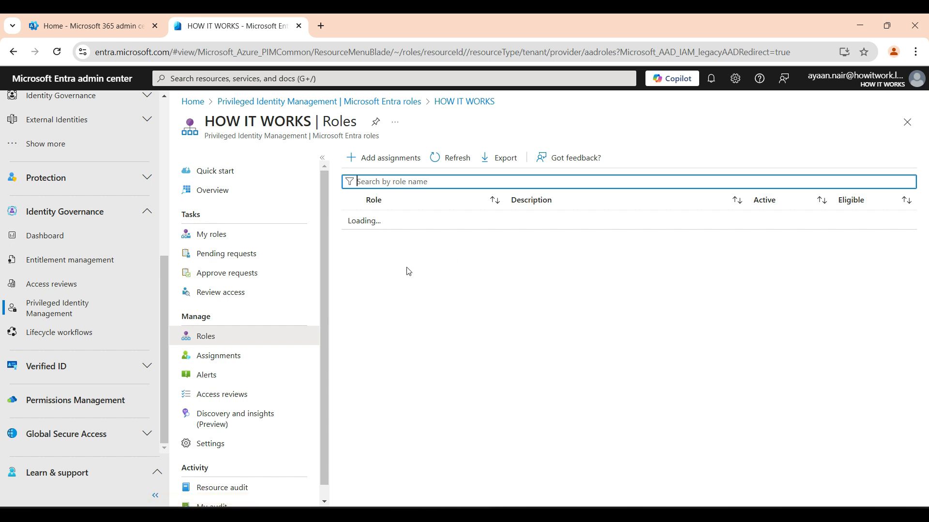
{"action": "scroll", "coordinate": [426, 387], "scroll_direction": "down", "scroll_amount": 4}
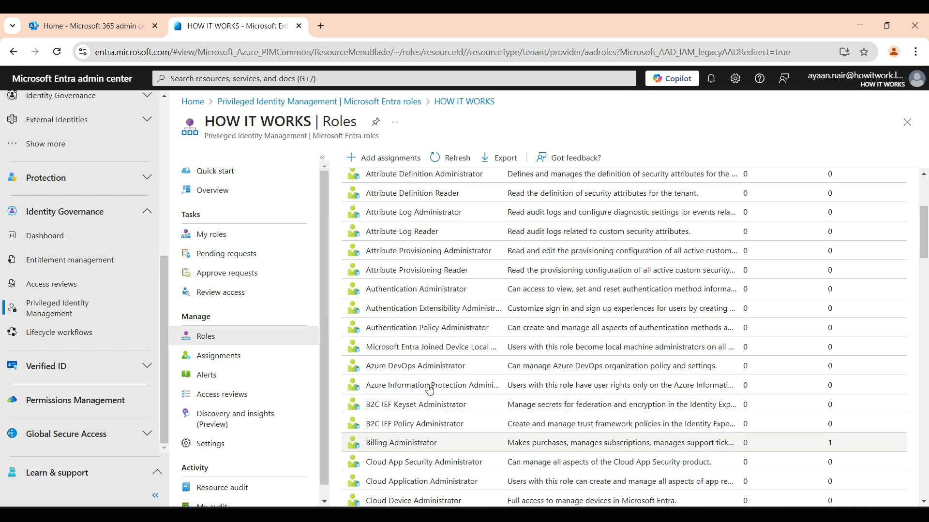
{"action": "scroll", "coordinate": [404, 389], "scroll_direction": "down", "scroll_amount": 8}
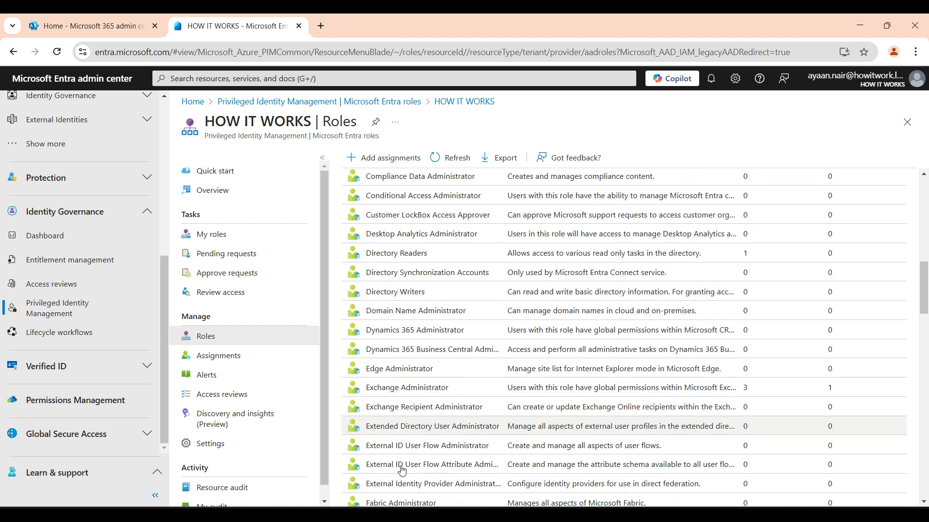
{"action": "left_click", "coordinate": [402, 393]}
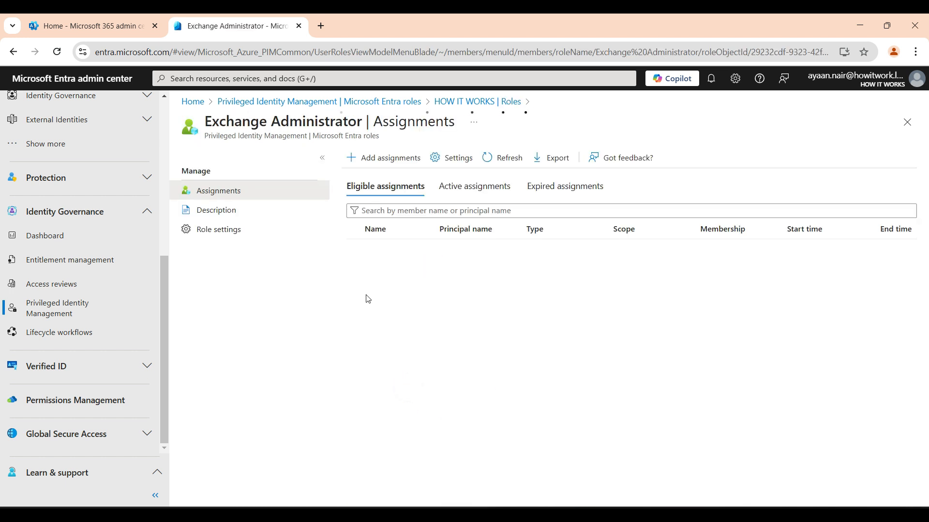
- Assign the Exchange Administrator role to the signed-in administrator's account as permanently eligible, with Directory scope
{"action": "left_click", "coordinate": [379, 158]}
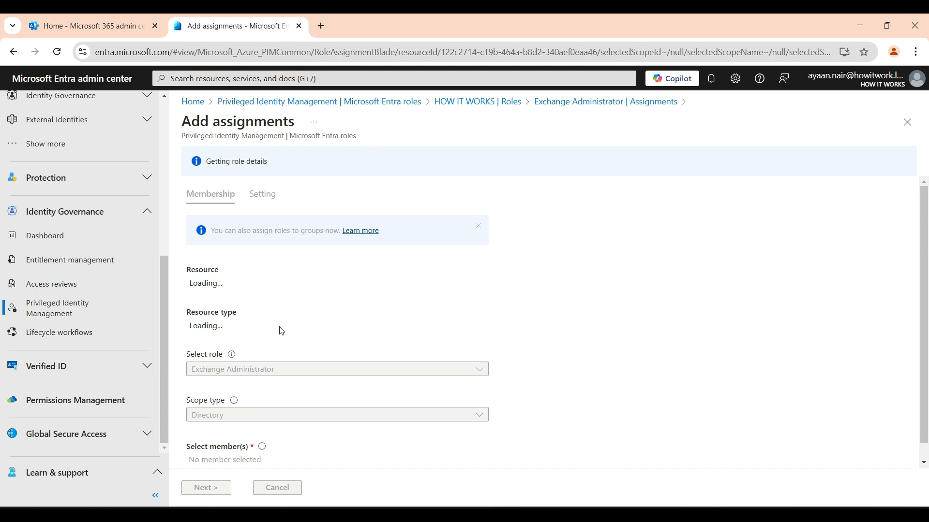
{"action": "scroll", "coordinate": [295, 373], "scroll_direction": "down", "scroll_amount": 2}
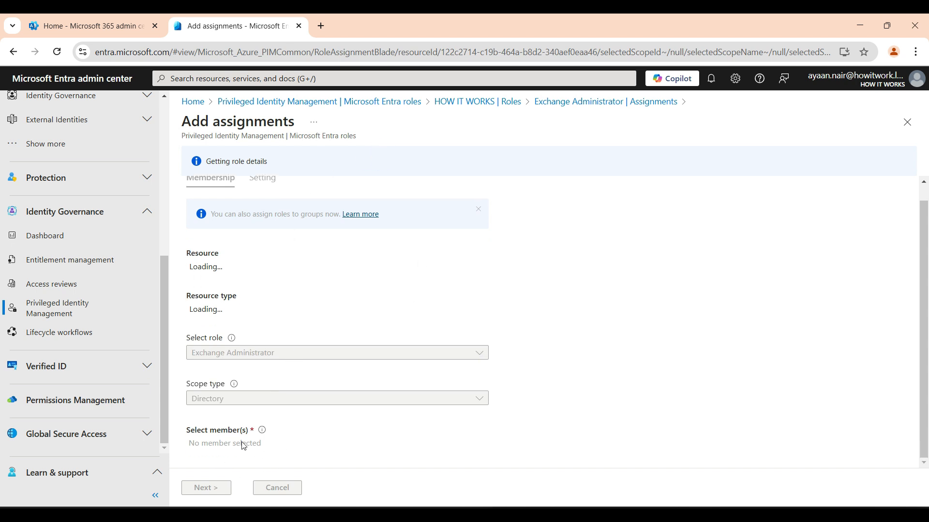
{"action": "left_click", "coordinate": [251, 429]}
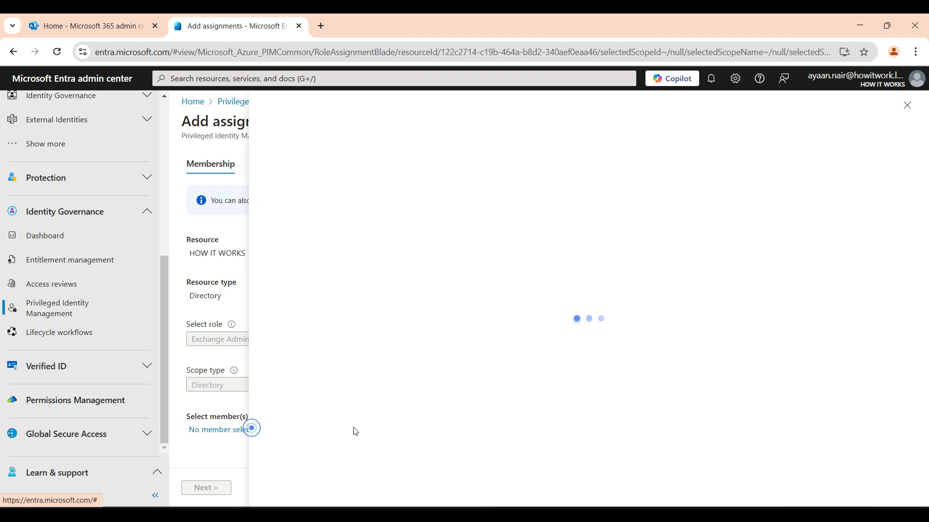
{"action": "left_click", "coordinate": [310, 222]}
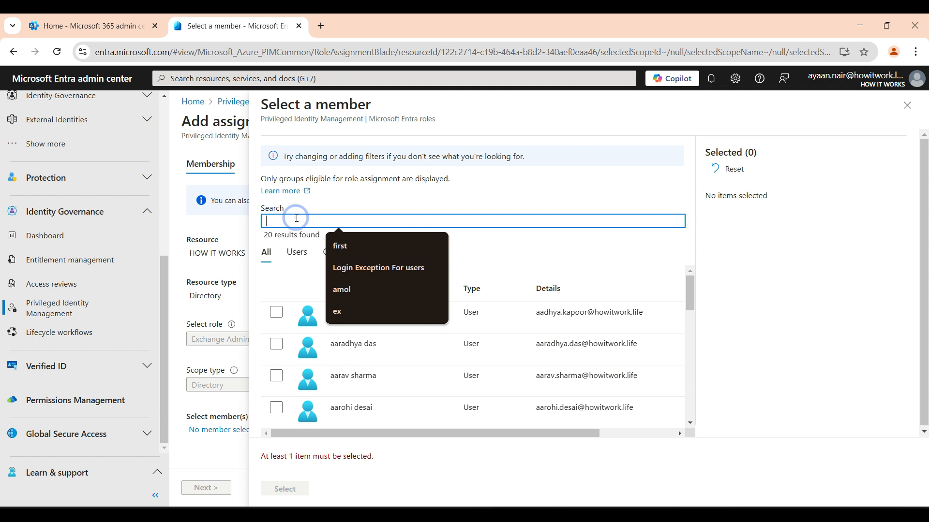
{"action": "type", "text": "ayaa"}
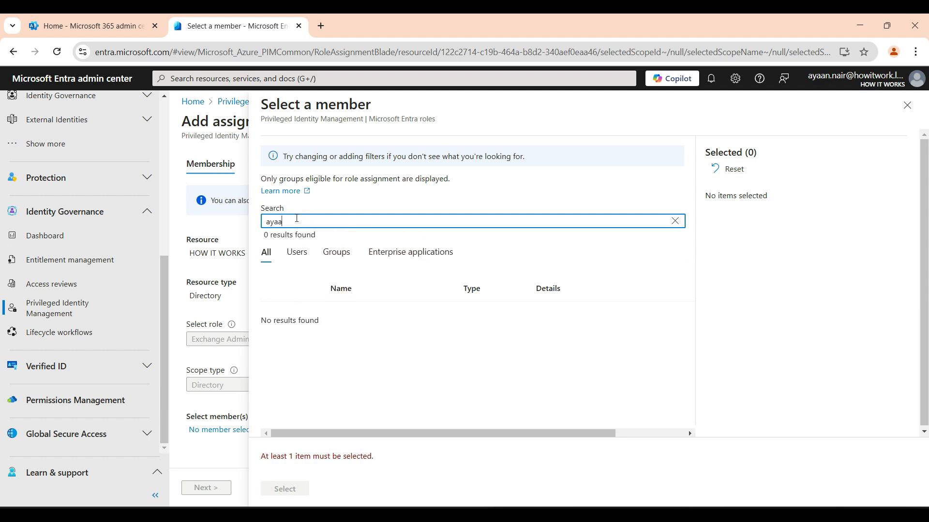
{"action": "left_click", "coordinate": [277, 313]}
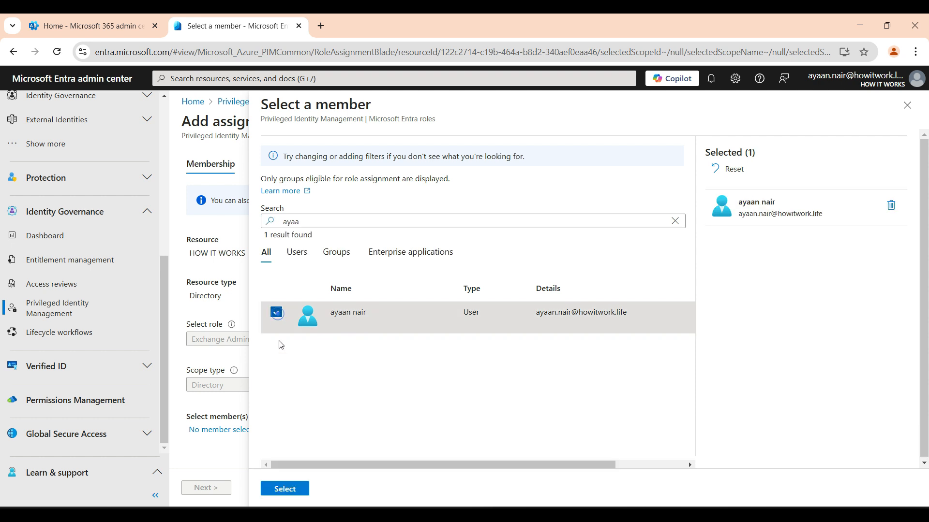
{"action": "left_click", "coordinate": [287, 489]}
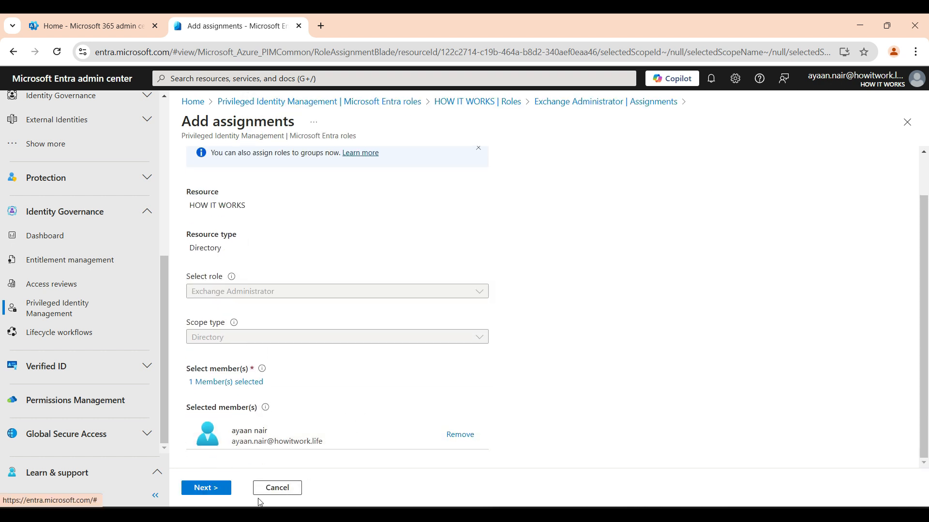
{"action": "left_click", "coordinate": [208, 488]}
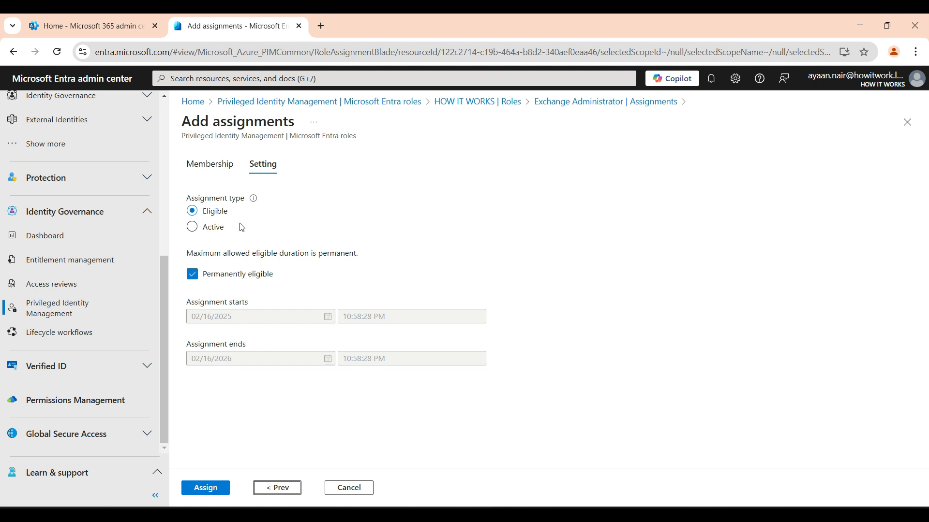
{"action": "left_click", "coordinate": [211, 489]}
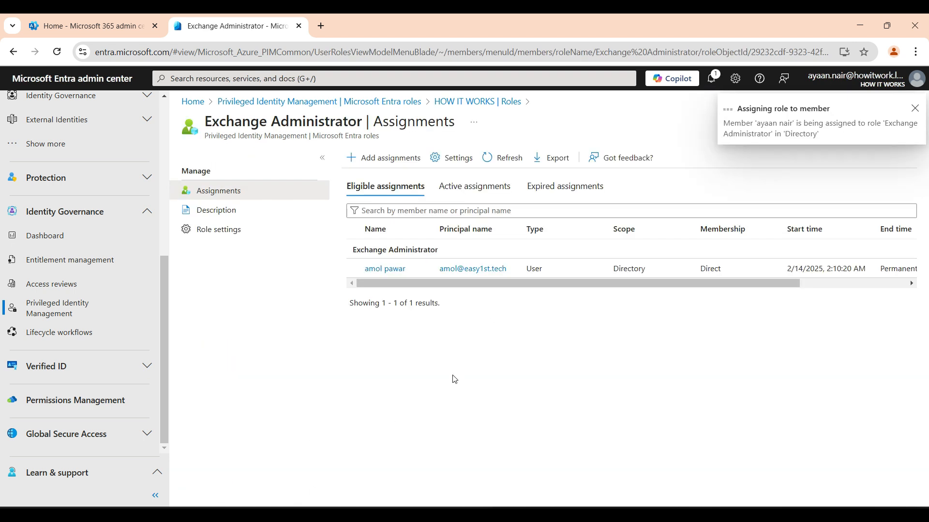
- Set the Exchange Administrator role's maximum activation duration to 4 hours, check its assignment and notification settings, and save the role settings
{"action": "left_click", "coordinate": [218, 236]}
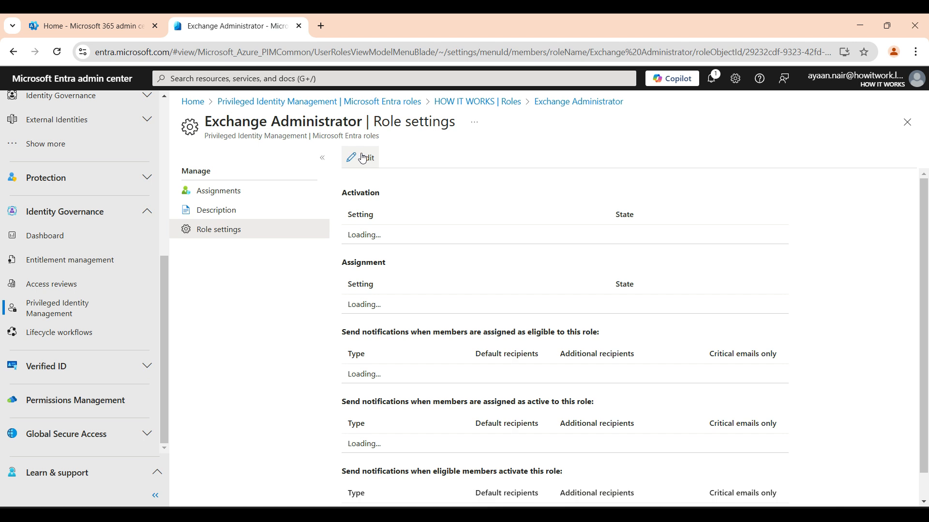
{"action": "left_click", "coordinate": [365, 158]}
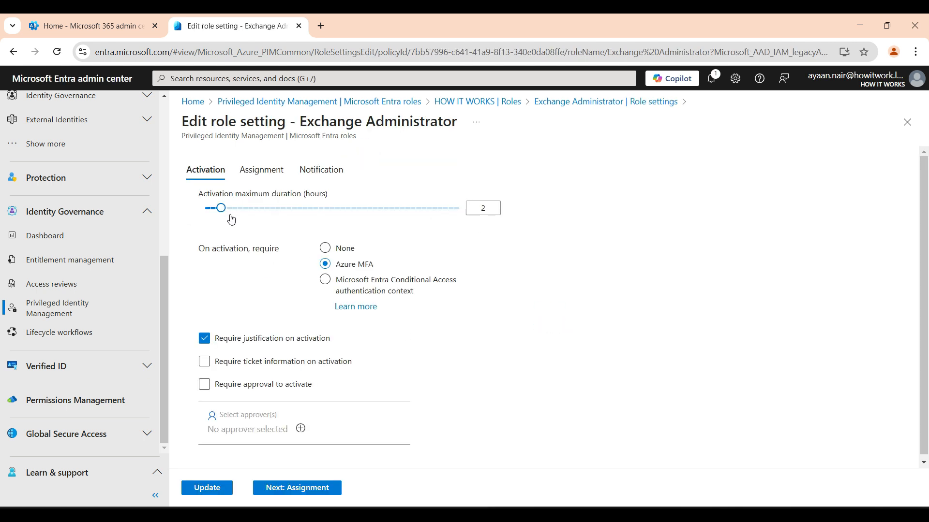
{"action": "left_click_drag", "start_coordinate": [220, 209], "coordinate": [245, 216]}
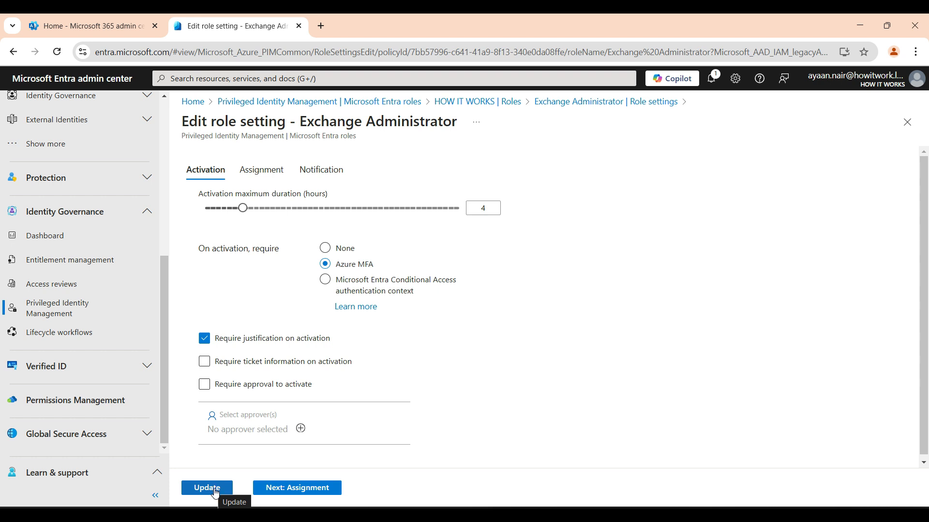
{"action": "left_click", "coordinate": [261, 170]}
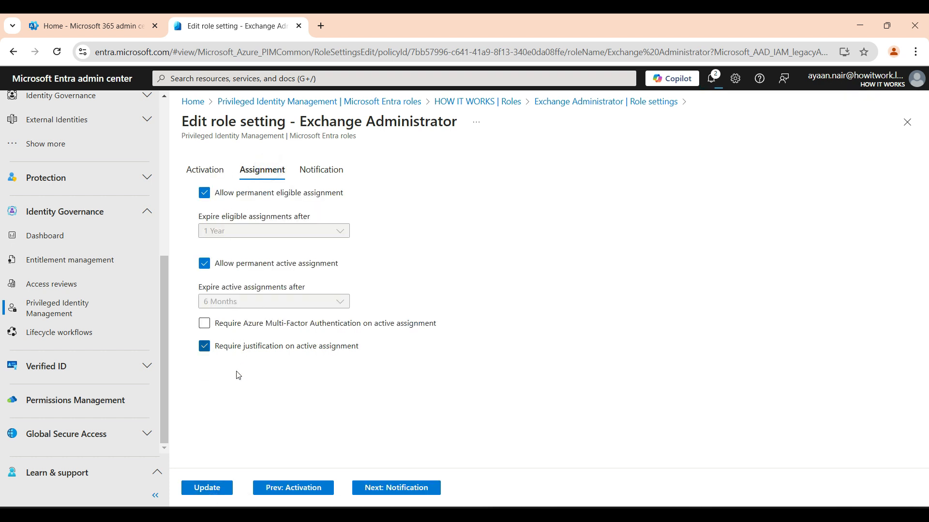
{"action": "left_click", "coordinate": [317, 166]}
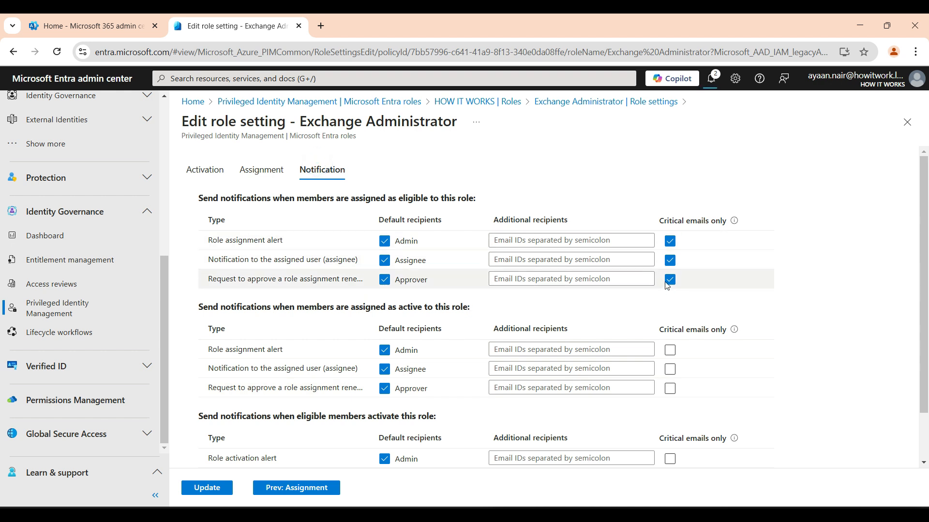
{"action": "left_click", "coordinate": [212, 490]}
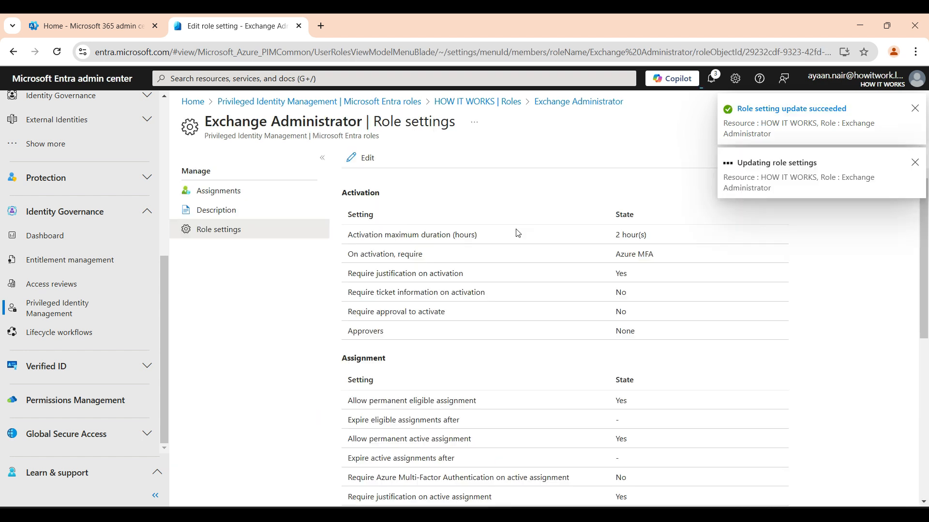
- Return to Privileged Identity Management and open the signed-in account's eligible Microsoft Entra role assignments
{"action": "scroll", "coordinate": [82, 306], "scroll_direction": "up", "scroll_amount": 6}
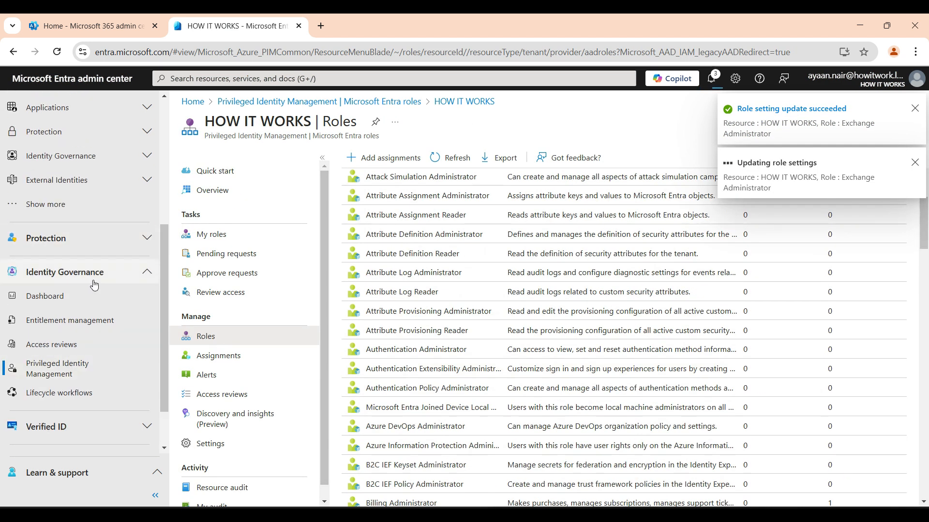
{"action": "scroll", "coordinate": [78, 366], "scroll_direction": "down", "scroll_amount": 4}
{"action": "scroll", "coordinate": [78, 366], "scroll_direction": "down", "scroll_amount": 2}
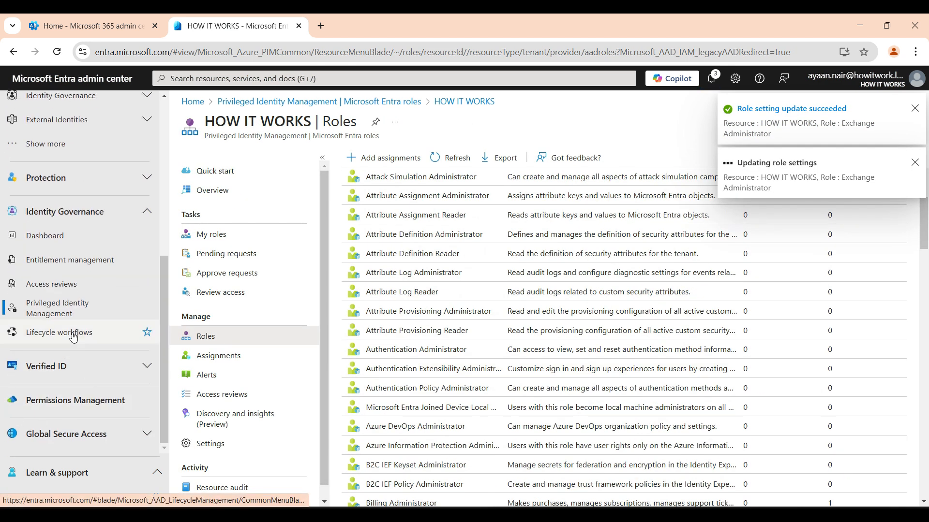
{"action": "left_click", "coordinate": [54, 307]}
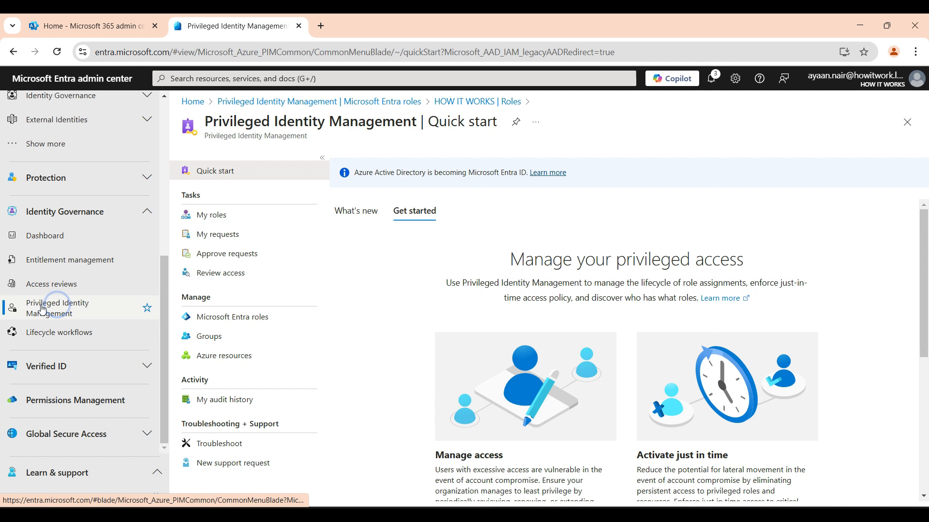
{"action": "left_click", "coordinate": [219, 216]}
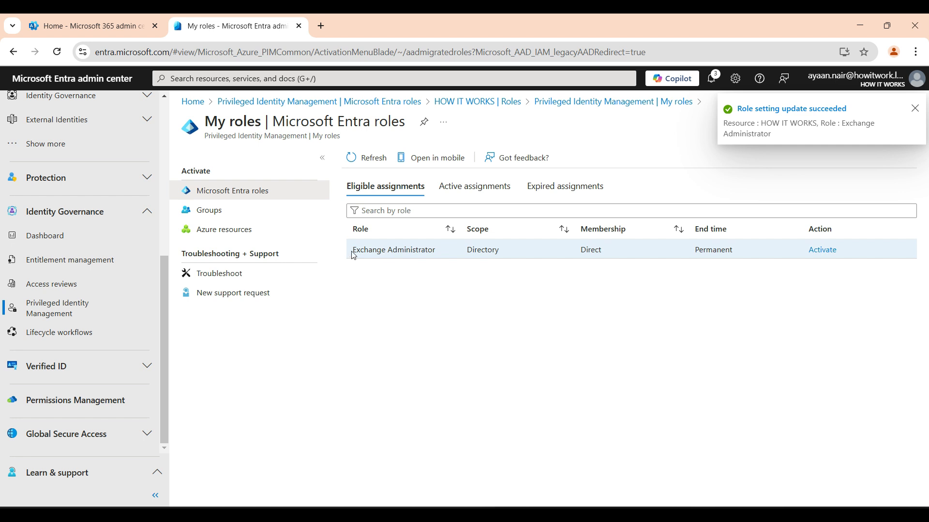
- Activate the eligible Exchange Administrator role for 2 hours with the reason "testing"
{"action": "left_click", "coordinate": [825, 251]}
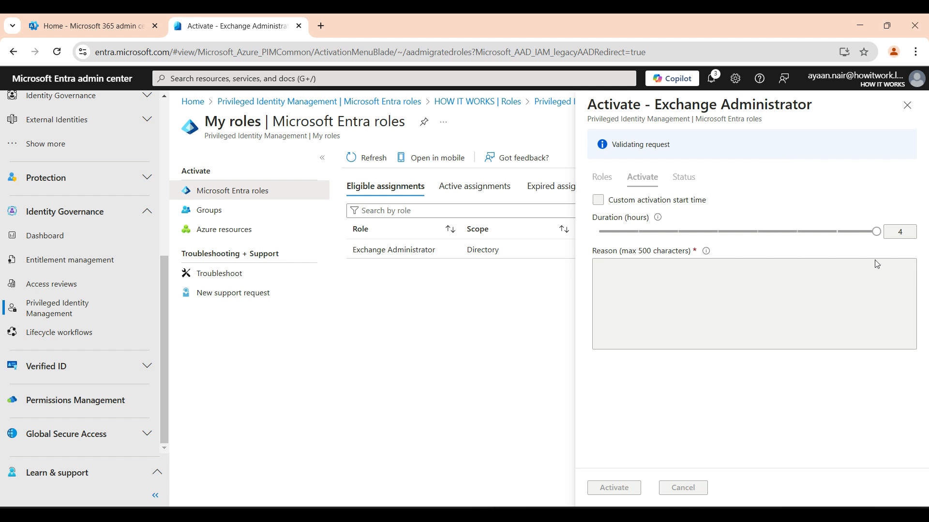
{"action": "left_click_drag", "start_coordinate": [876, 202], "coordinate": [731, 215]}
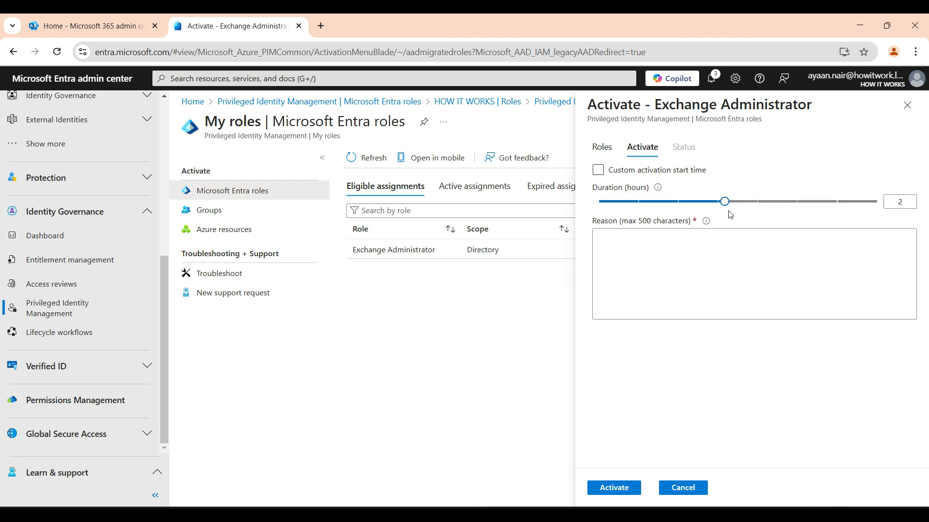
{"action": "left_click", "coordinate": [682, 271]}
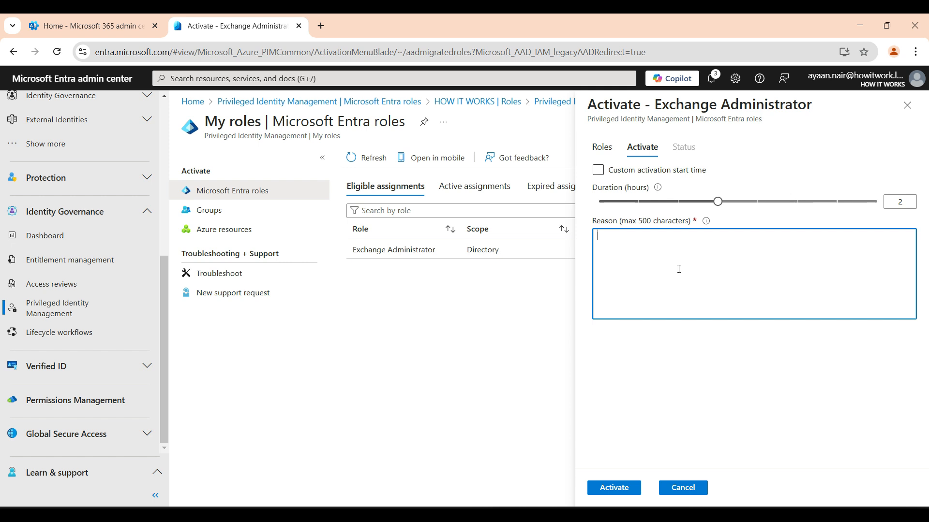
{"action": "key", "text": "BackSpace"}
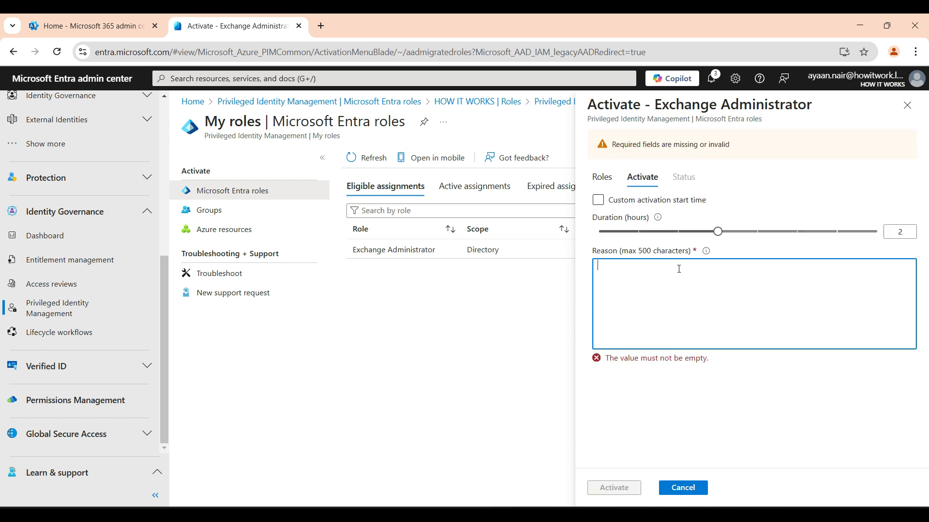
{"action": "type", "text": "Nne"}
{"action": "key", "text": "BackSpace"}
{"action": "key", "text": "BackSpace"}
{"action": "key", "text": "BackSpace"}
{"action": "type", "text": "testing"}
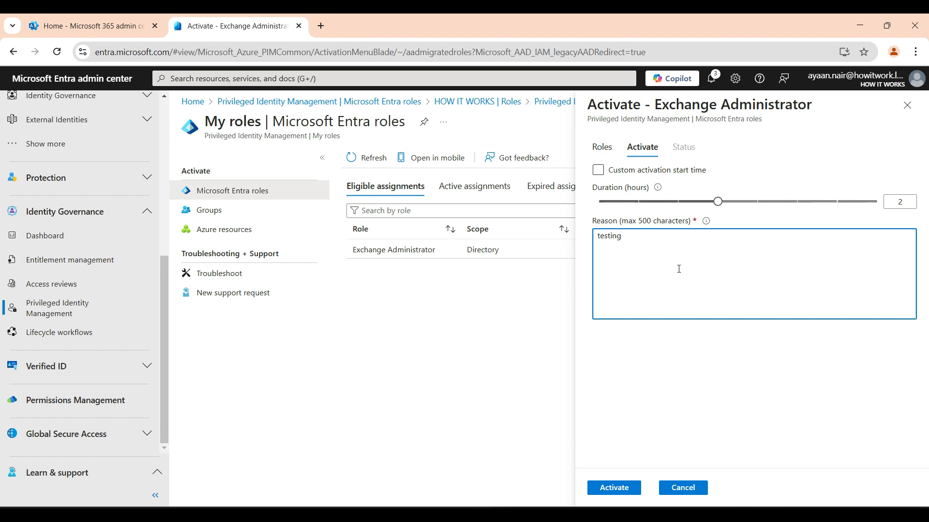
{"action": "left_click", "coordinate": [614, 488]}
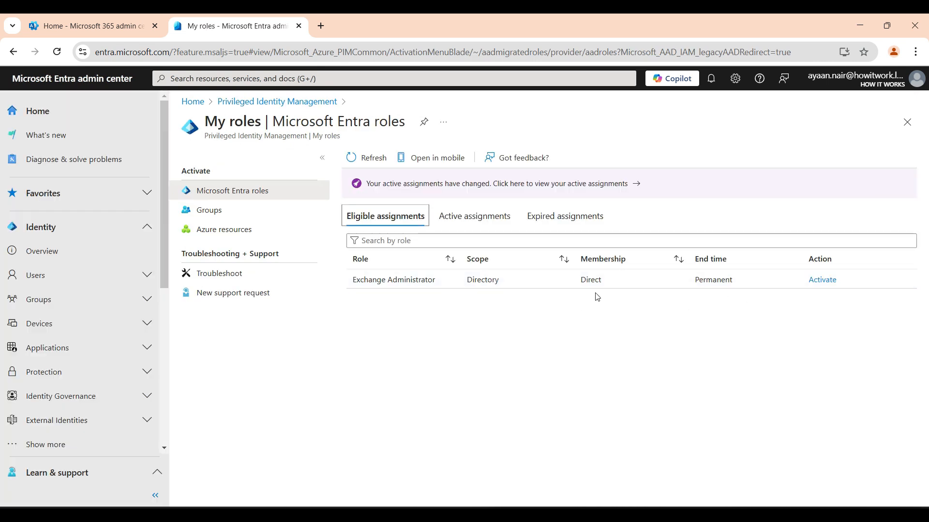
- Review the signed-in account's active role assignments, including the Global Administrator entry
{"action": "left_click", "coordinate": [474, 216]}
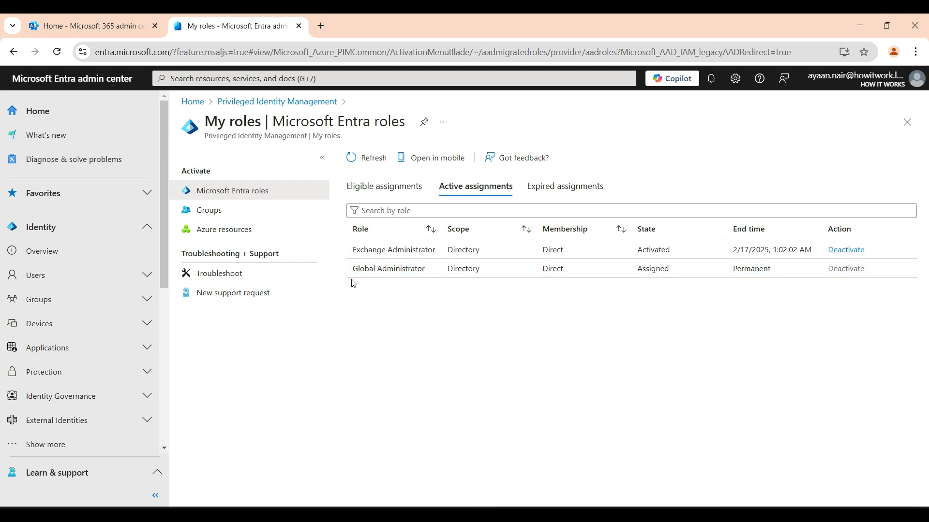
{"action": "left_click_drag", "start_coordinate": [352, 268], "coordinate": [879, 270]}
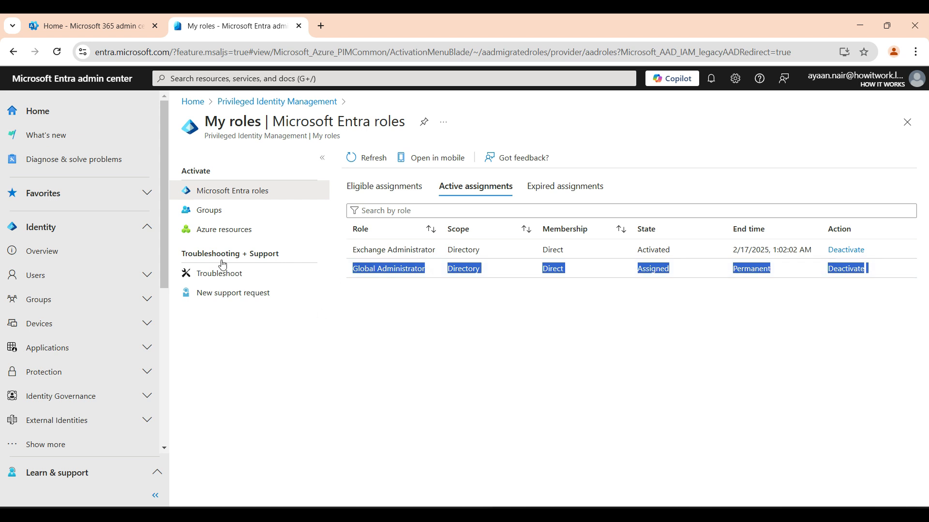
{"action": "left_click", "coordinate": [570, 369]}
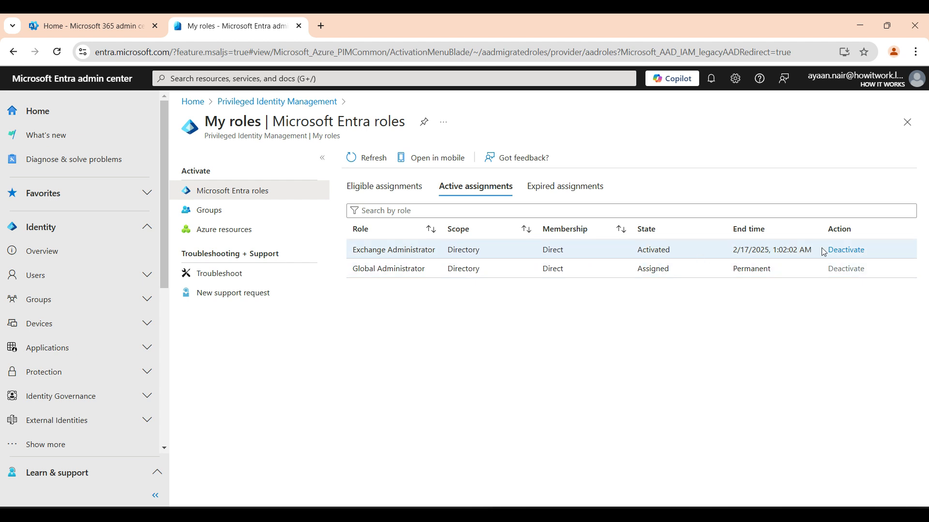
- Start deactivating the active Exchange Administrator assignment
{"action": "left_click", "coordinate": [844, 249]}
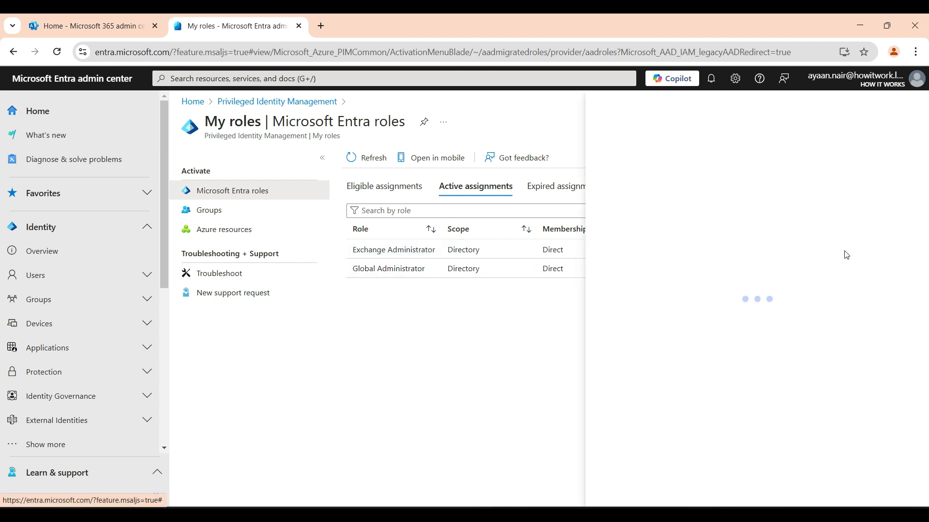